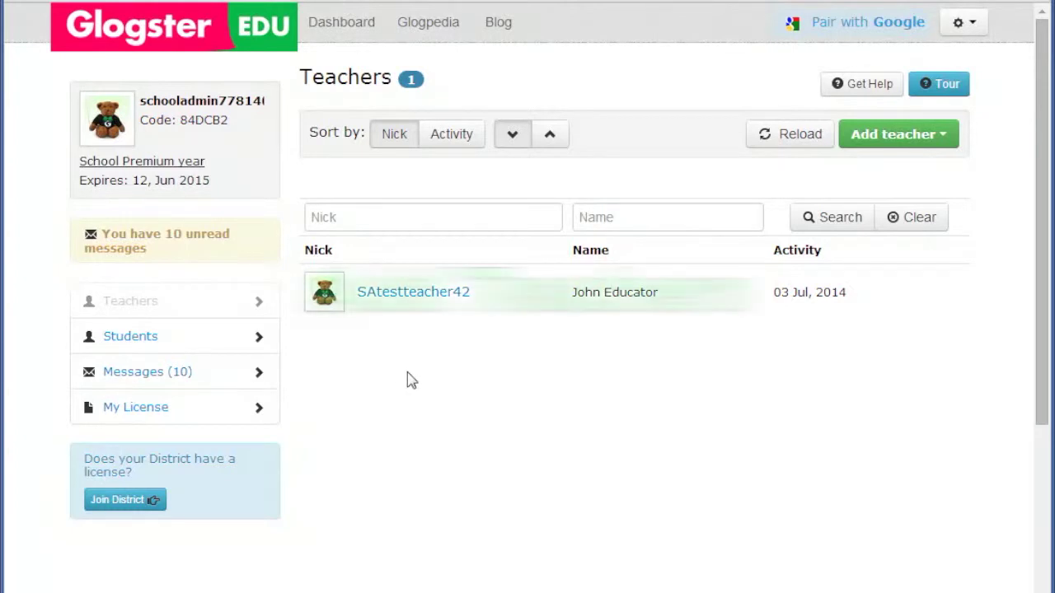
# Preview the Invite teacher form and close it without inviting anyone
pyautogui.click(942, 142)
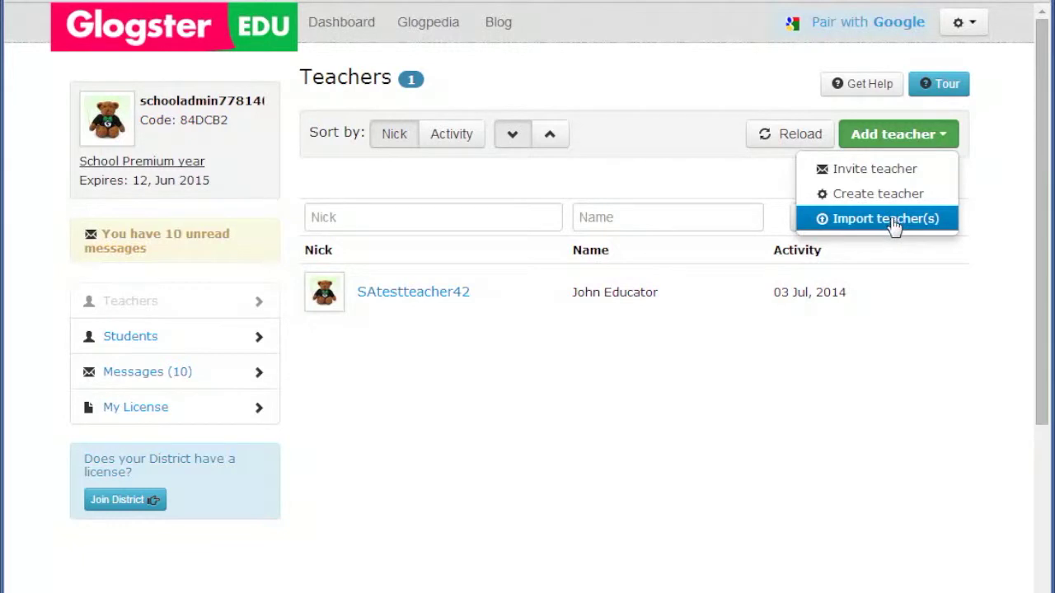
pyautogui.click(879, 170)
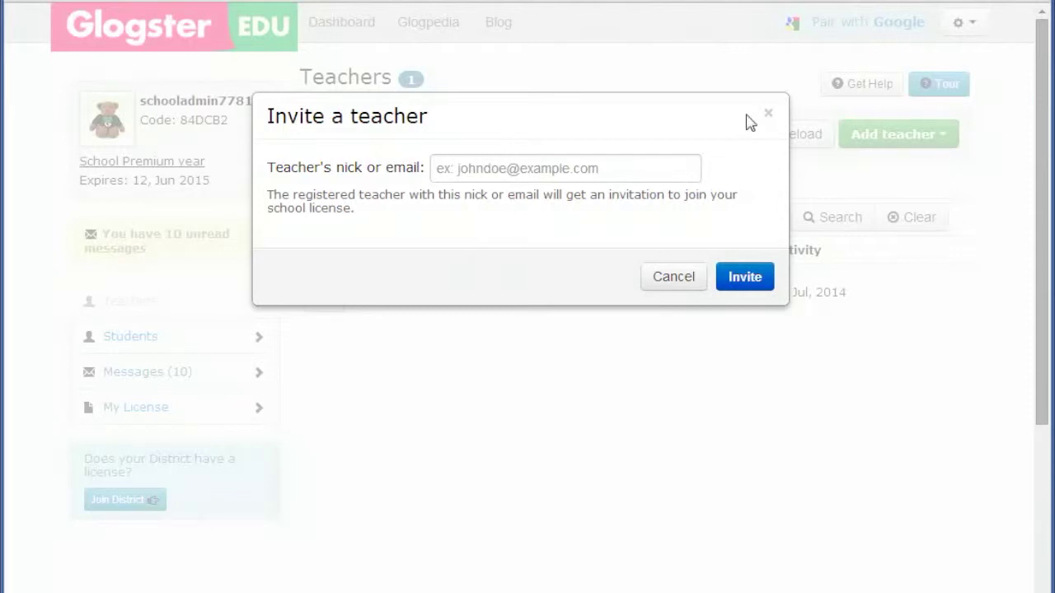
pyautogui.click(768, 115)
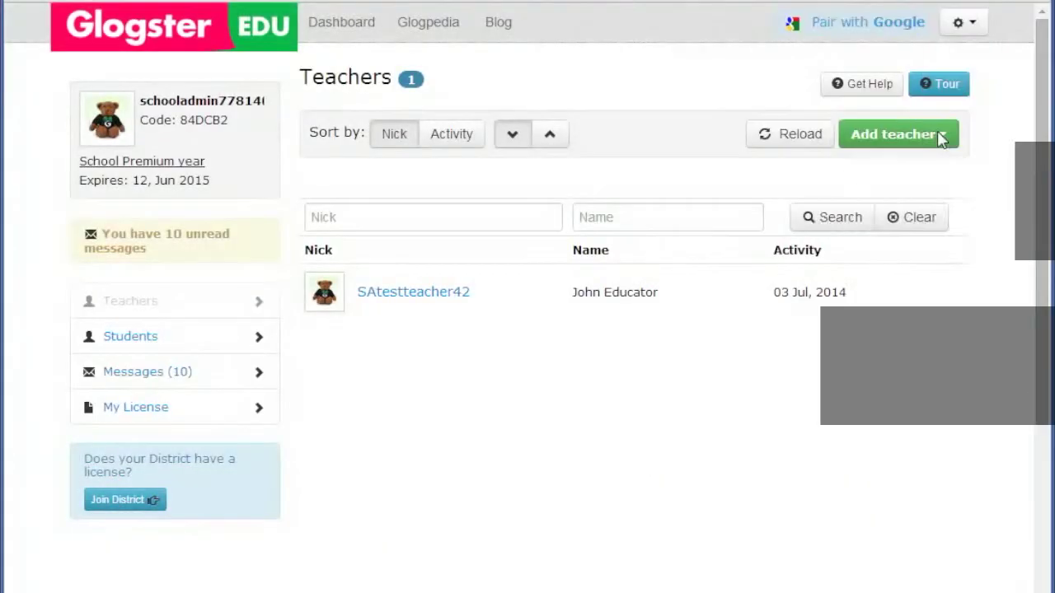
# Preview the Create teacher form without saving, then start the teacher CSV import
pyautogui.click(942, 139)
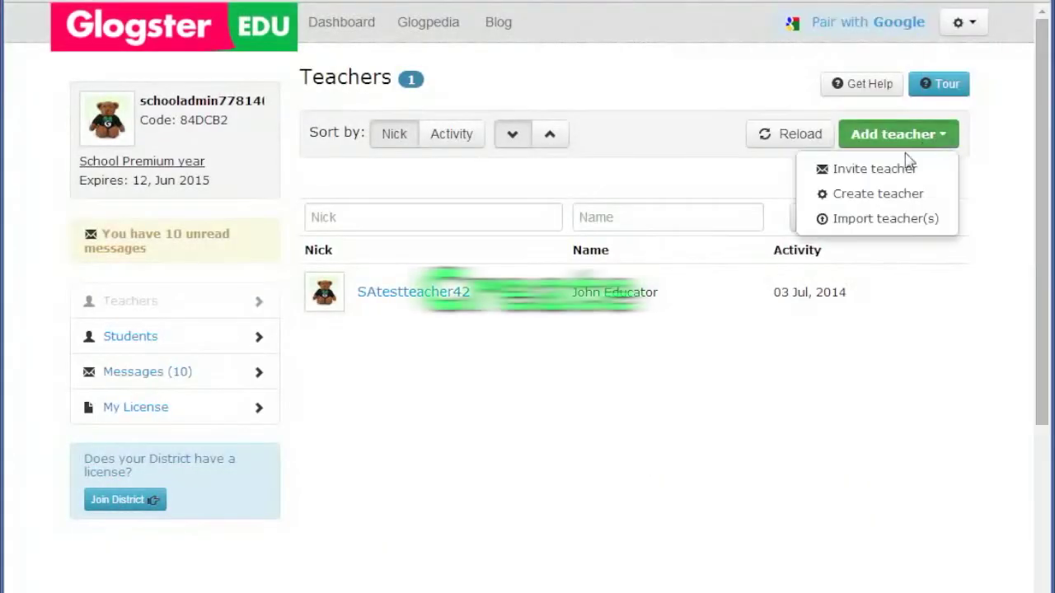
pyautogui.click(876, 193)
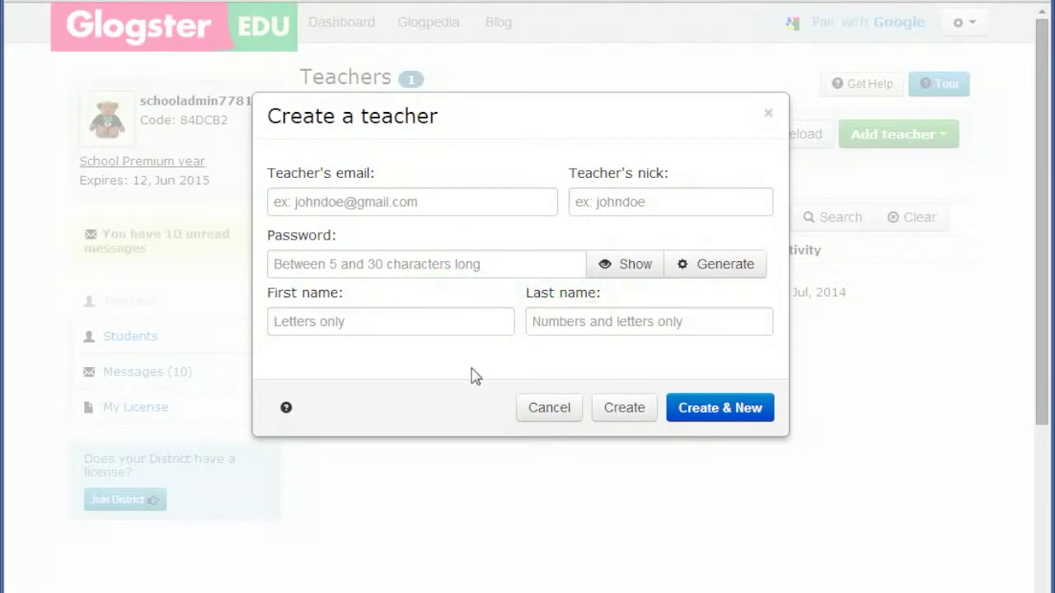
pyautogui.click(770, 117)
pyautogui.click(937, 142)
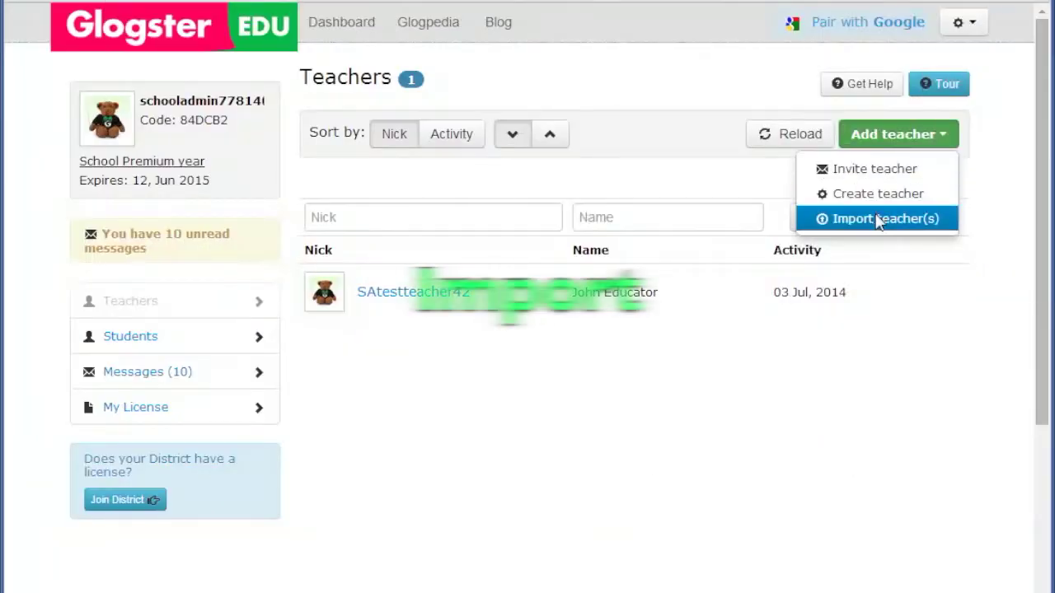
pyautogui.click(880, 219)
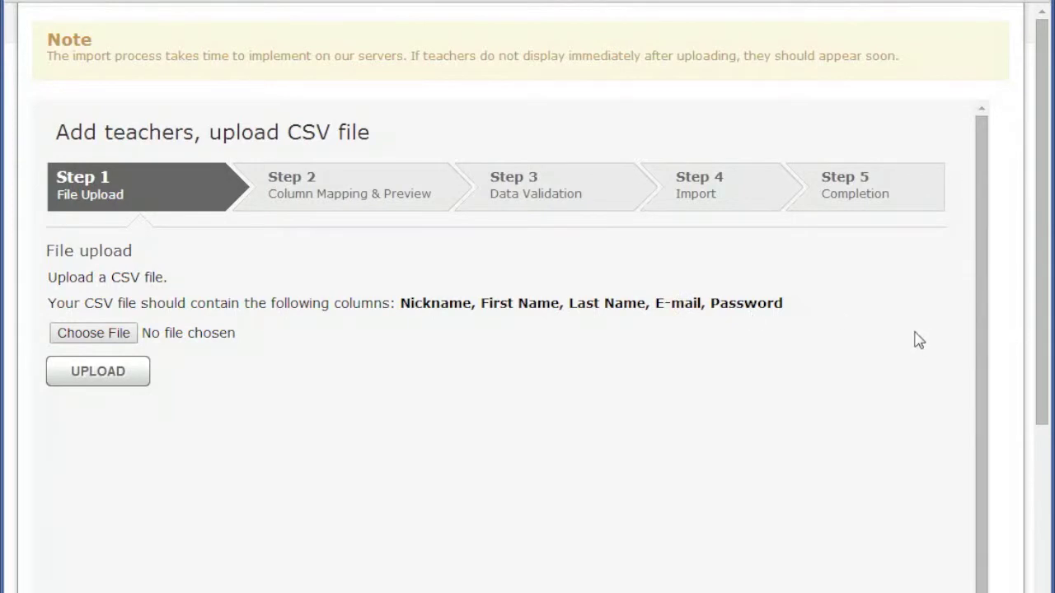
# Review the whole teacher CSV import form, close it, and show the listed teacher's account options
pyautogui.hotkey('ctrl', '-')
pyautogui.hotkey('ctrl', '-')
pyautogui.hotkey('ctrl', '-')
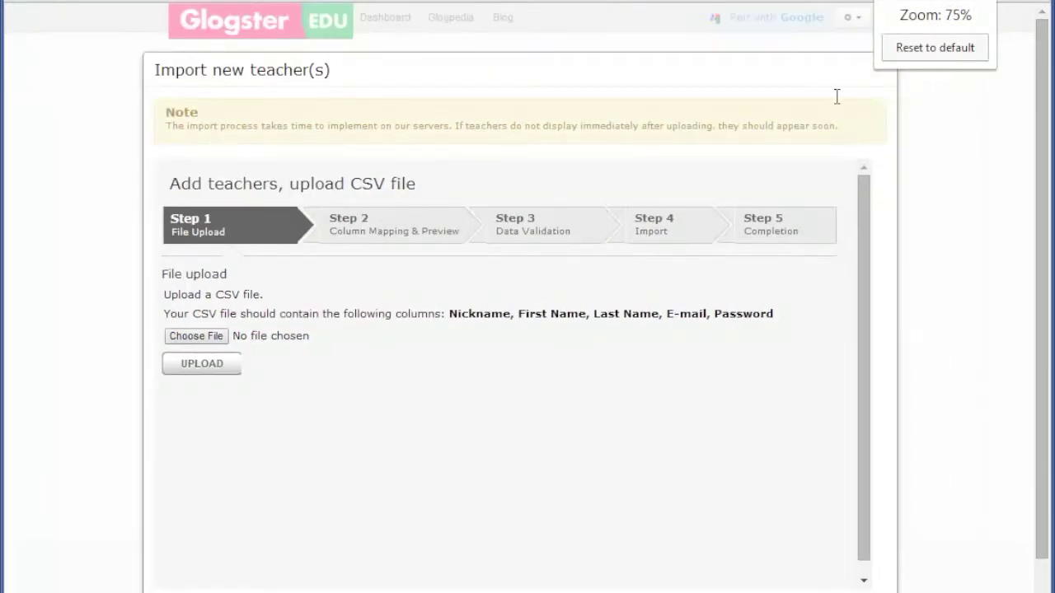
pyautogui.click(883, 72)
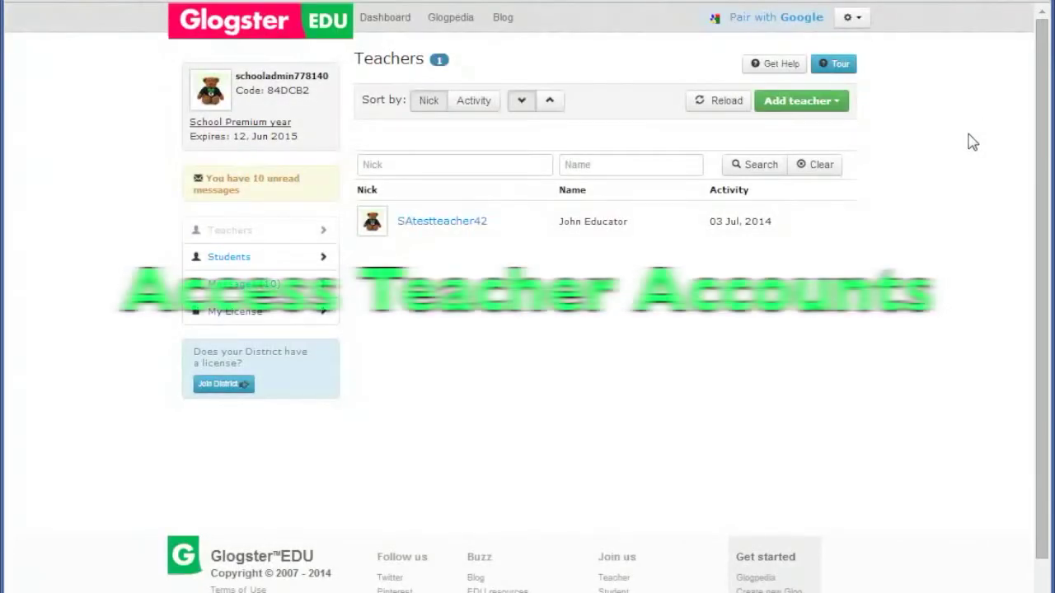
pyautogui.hotkey('ctrl', '0')
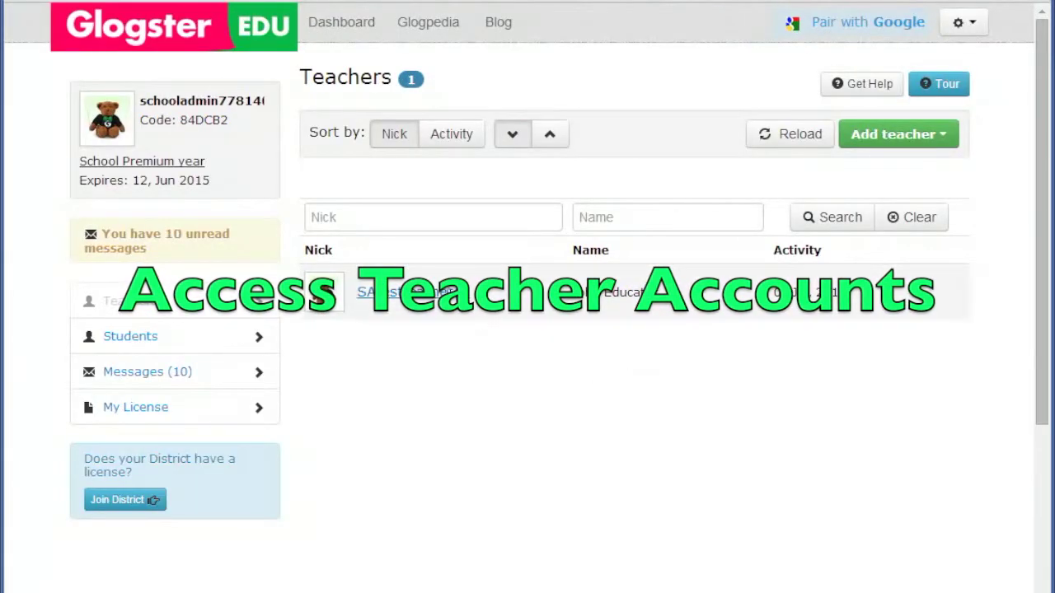
pyautogui.click(404, 292)
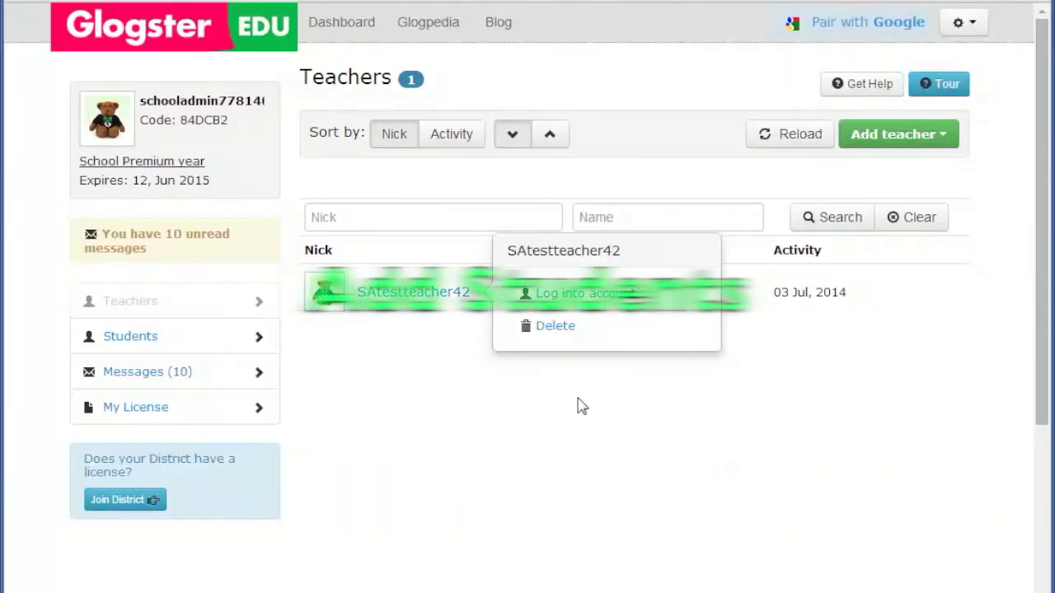
# Switch to the Students list and preview the Create student form, cancelling it
pyautogui.click(132, 336)
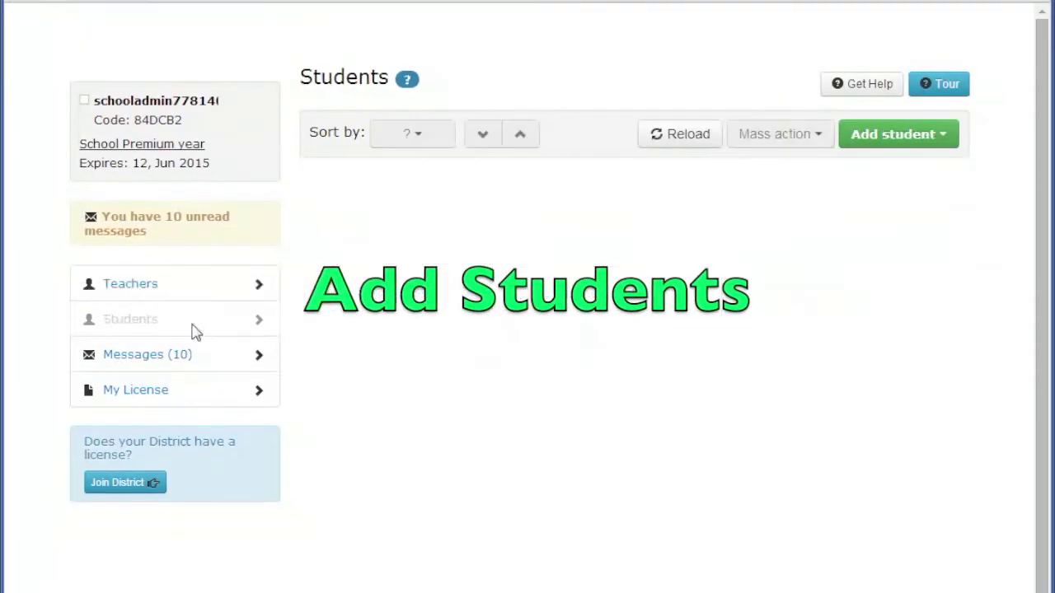
pyautogui.click(944, 135)
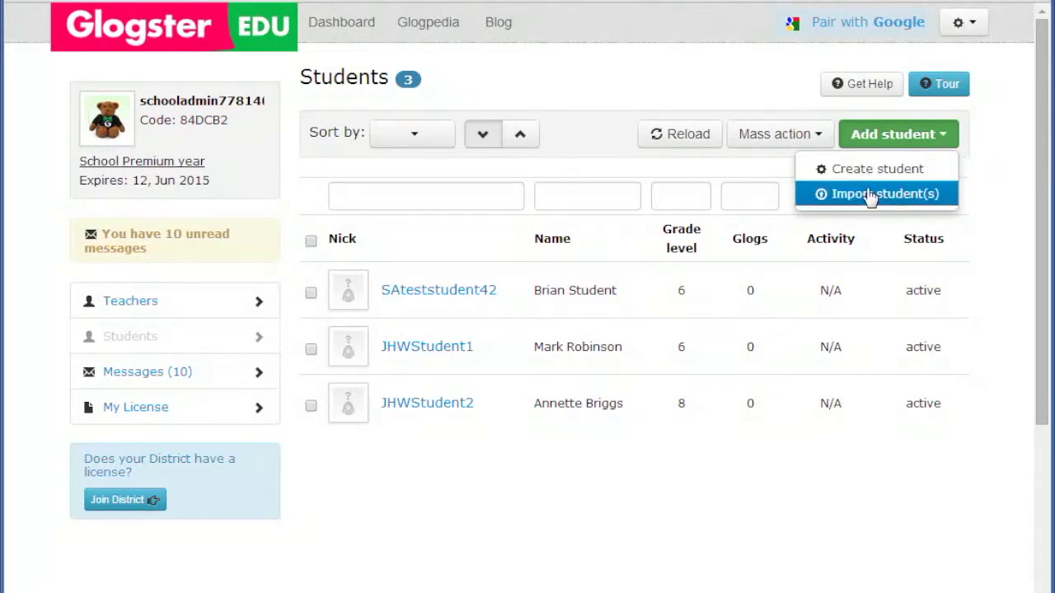
pyautogui.click(871, 172)
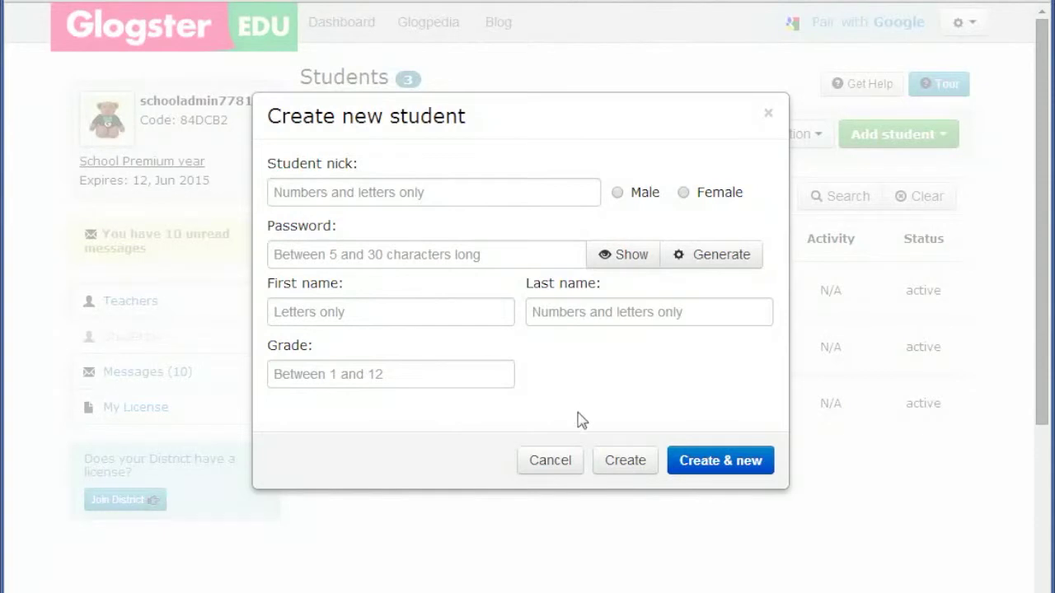
pyautogui.click(552, 463)
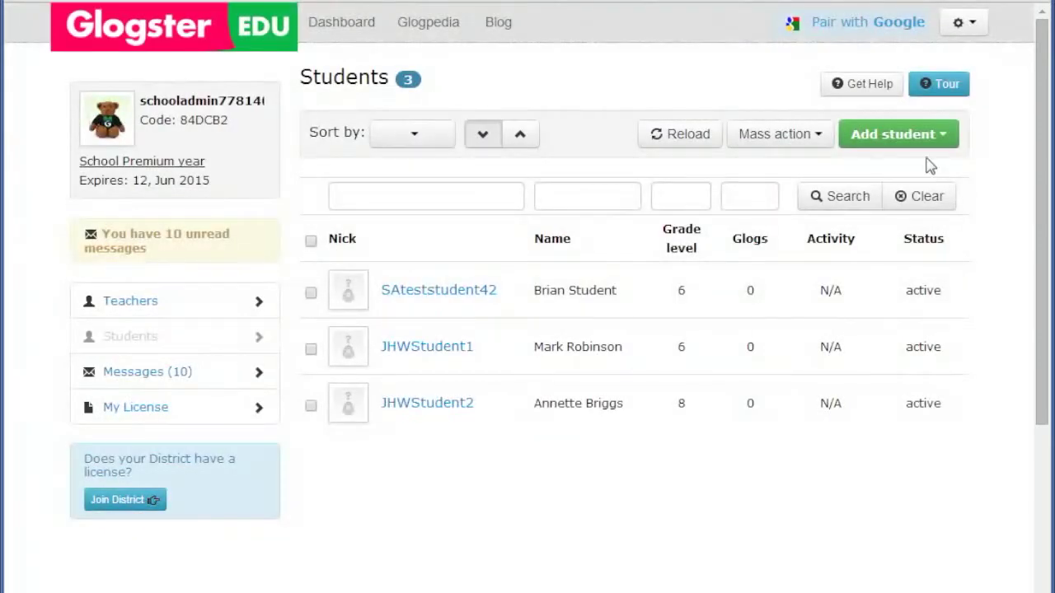
# Review the full student CSV import form, then close it at normal zoom
pyautogui.click(942, 138)
pyautogui.click(885, 194)
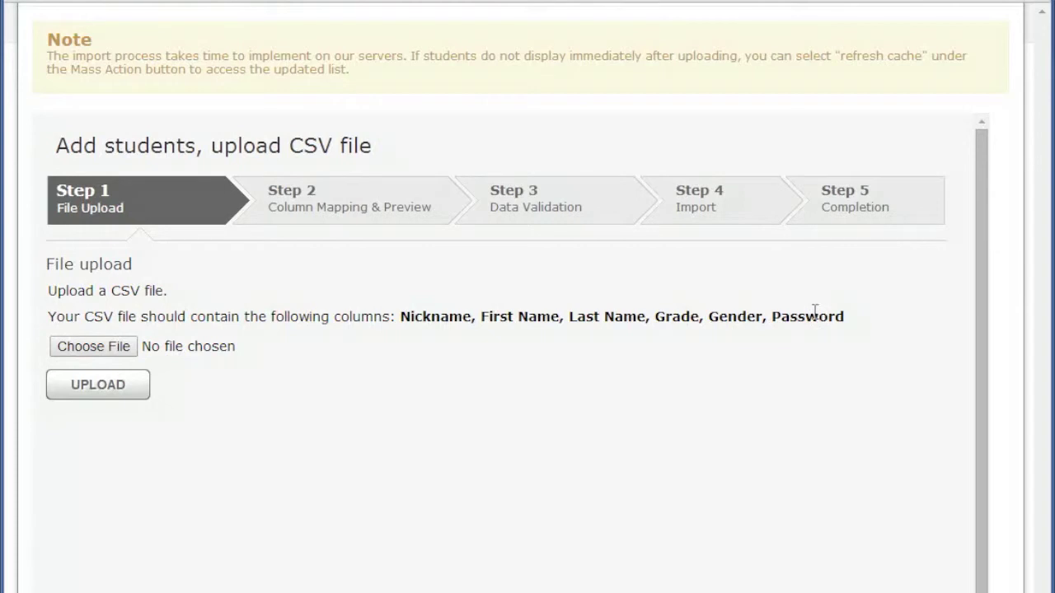
pyautogui.hotkey('ctrl', '-')
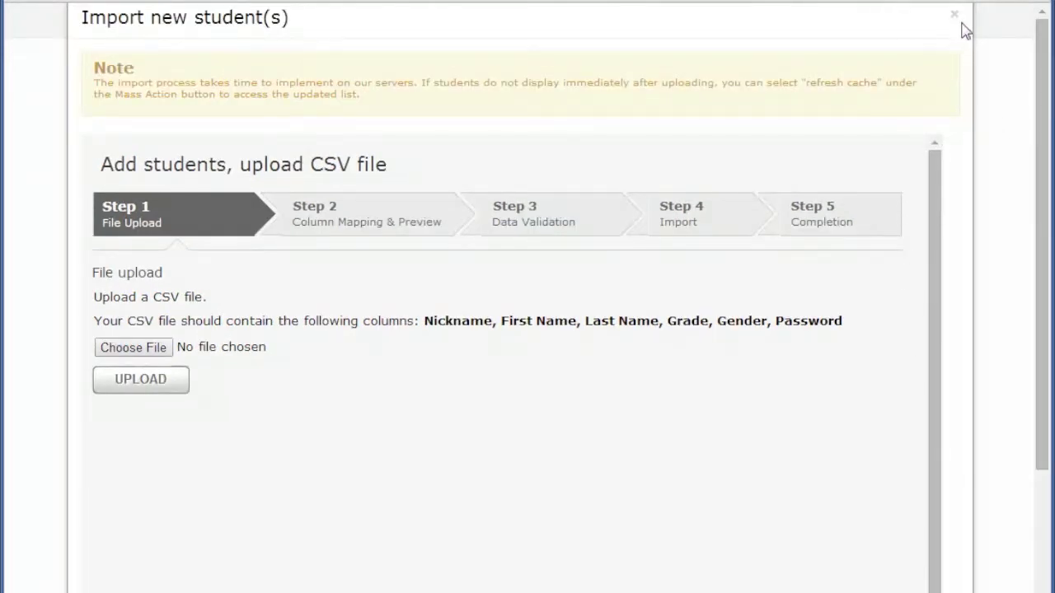
pyautogui.click(955, 17)
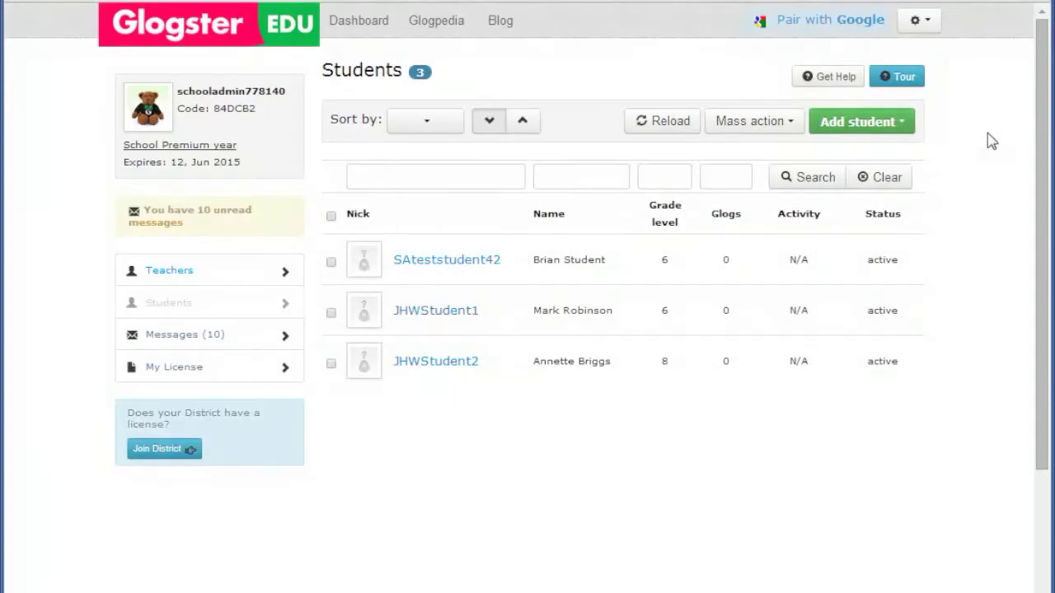
pyautogui.hotkey('ctrl', '0')
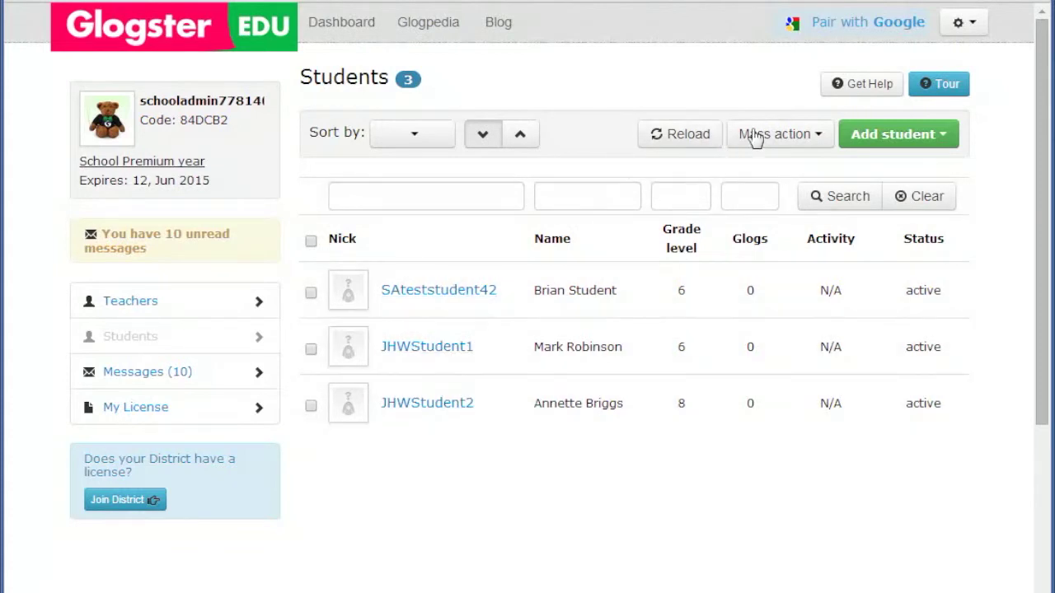
# Refresh the cached students list through Mass action > Refresh cache
pyautogui.click(809, 137)
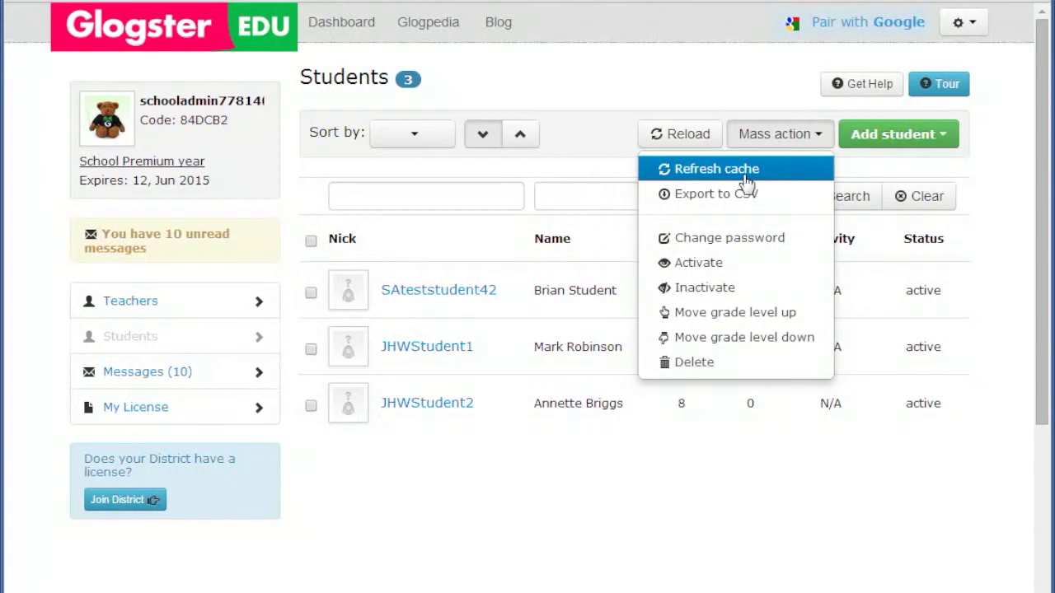
pyautogui.click(746, 173)
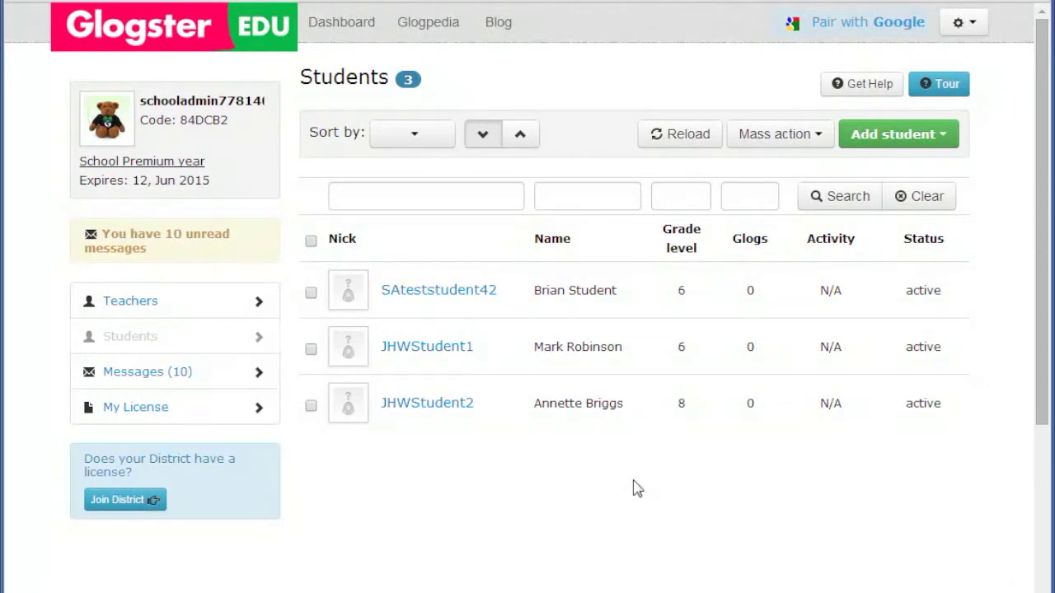
pyautogui.click(816, 137)
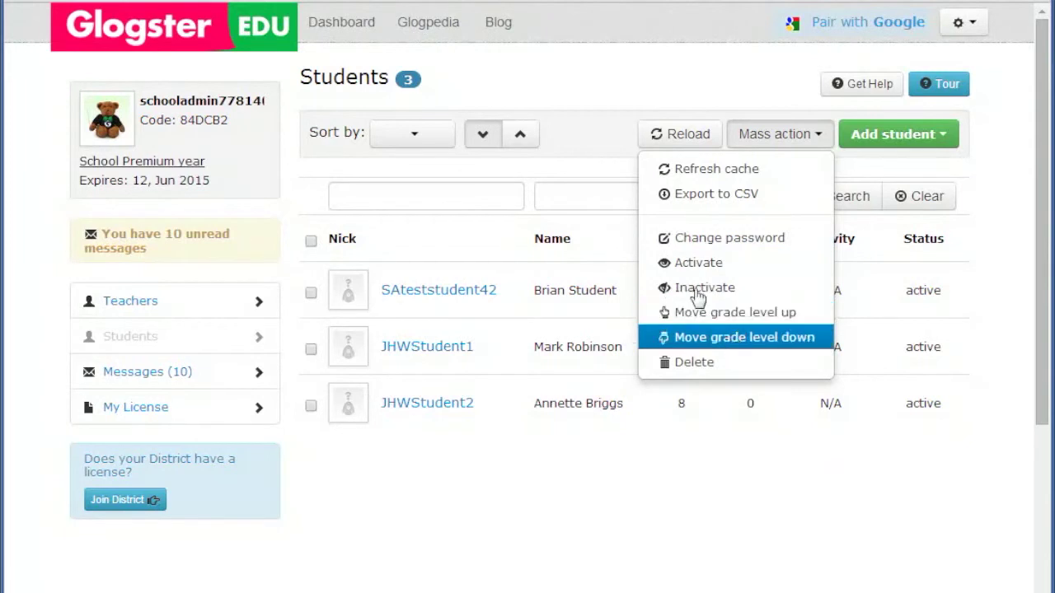
# Tick a student and select-all, view bulk actions without applying any, then return to Teachers
pyautogui.click(310, 292)
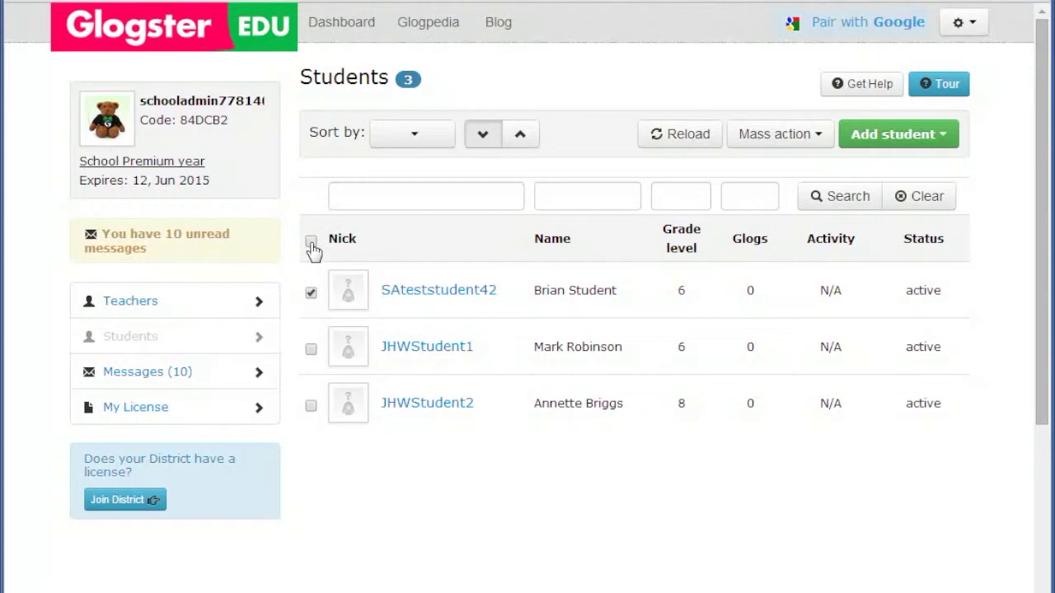
pyautogui.click(312, 243)
pyautogui.click(312, 243)
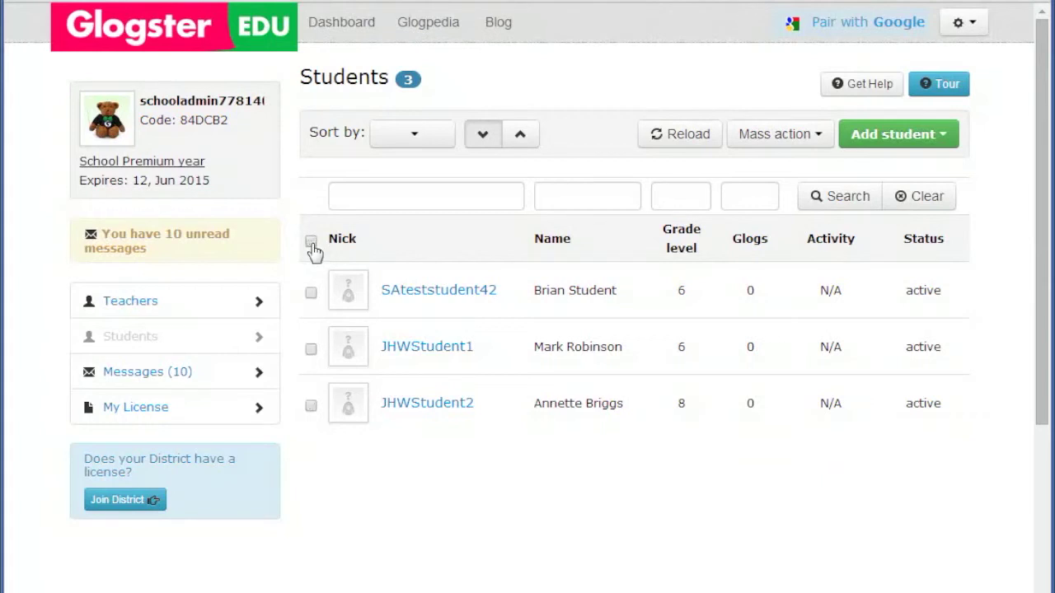
pyautogui.click(310, 293)
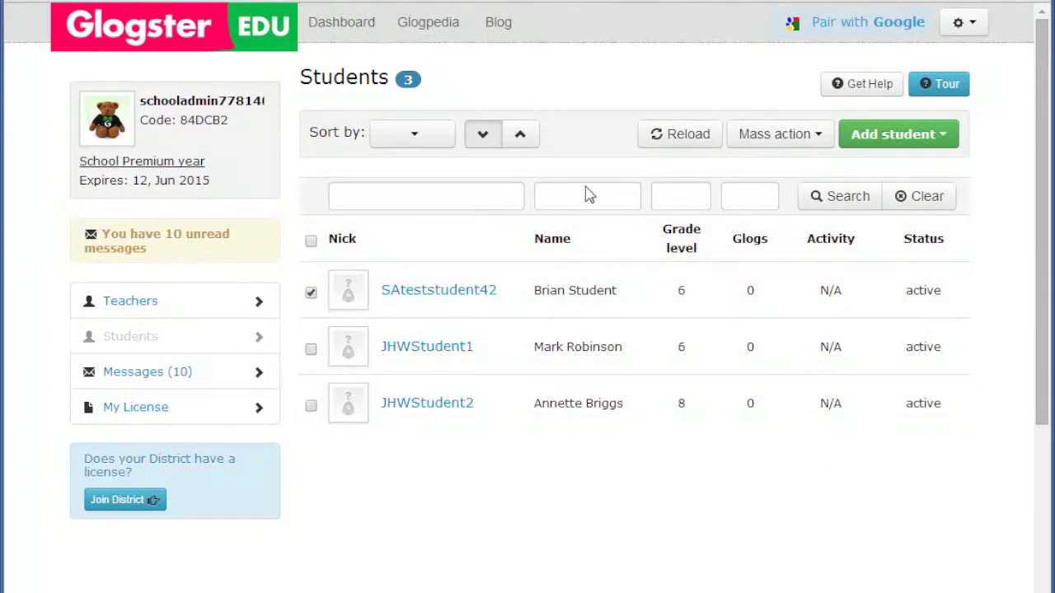
pyautogui.click(816, 136)
pyautogui.click(816, 136)
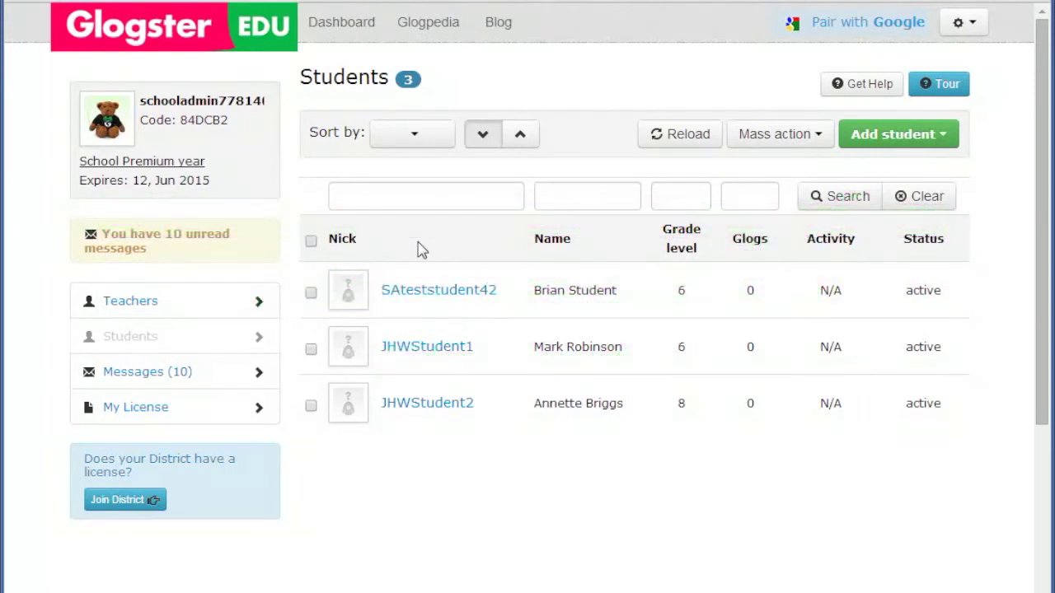
pyautogui.click(130, 303)
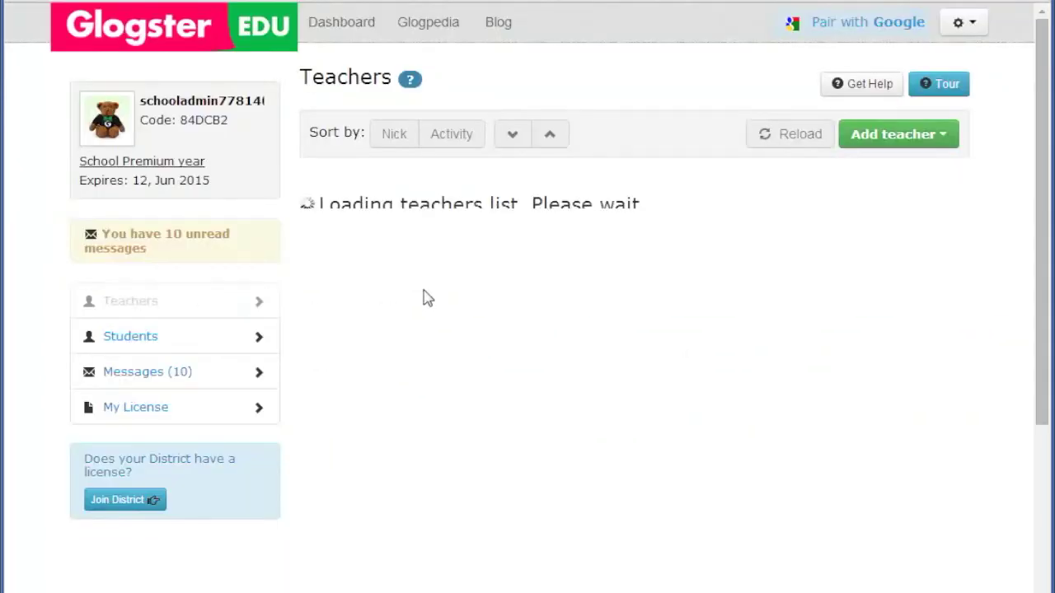
# Show the Log into account and Delete options for the listed teacher
pyautogui.click(414, 307)
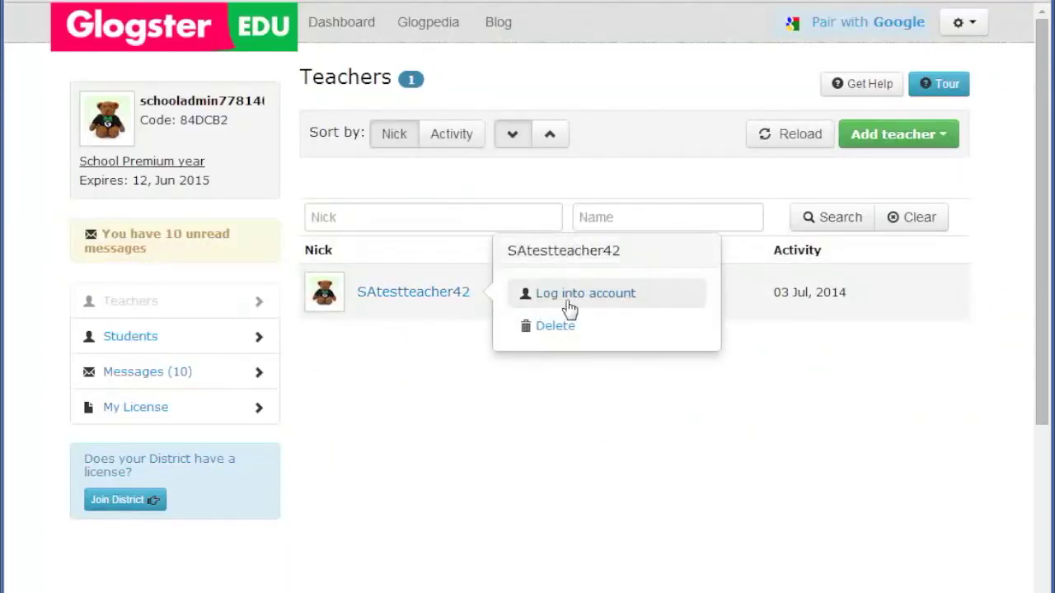